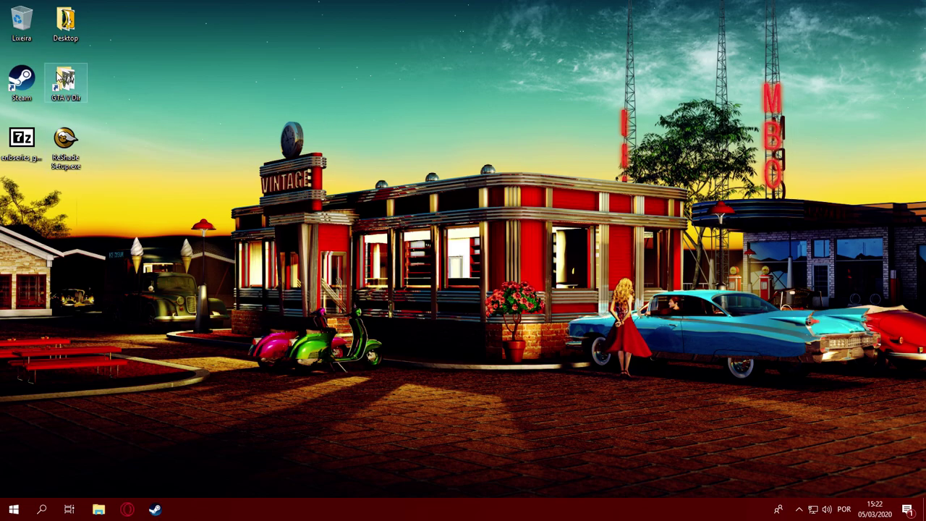
# Open the GTA V game folder and check the folder's properties.
pyautogui.doubleClick(61, 83)
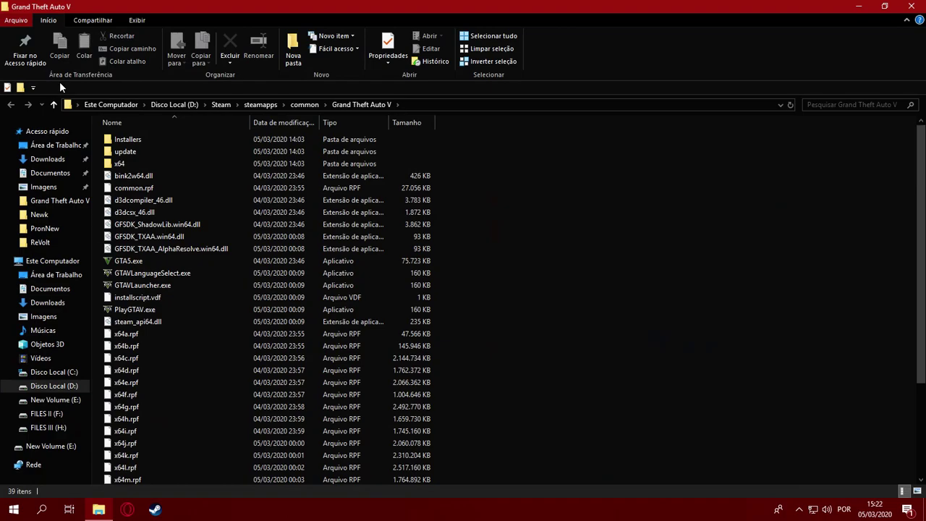
pyautogui.rightClick(147, 257)
pyautogui.click(186, 425)
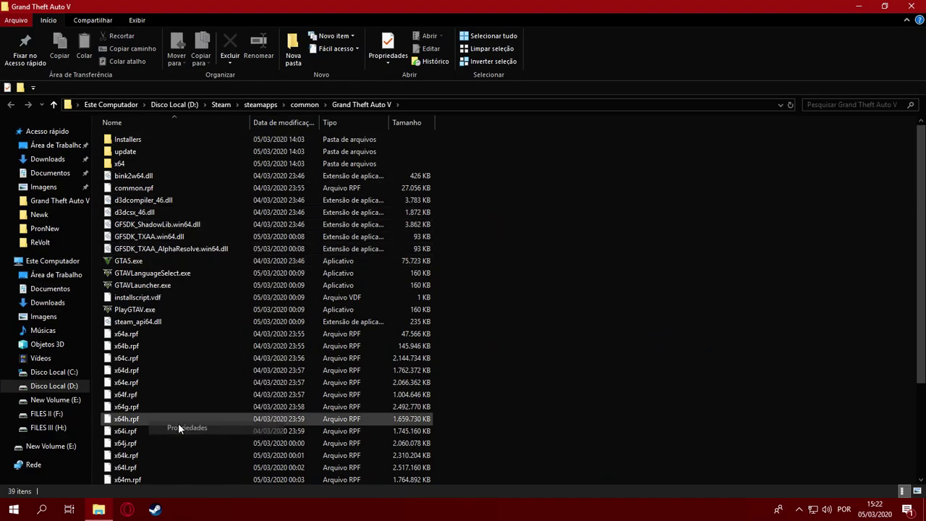
pyautogui.click(148, 392)
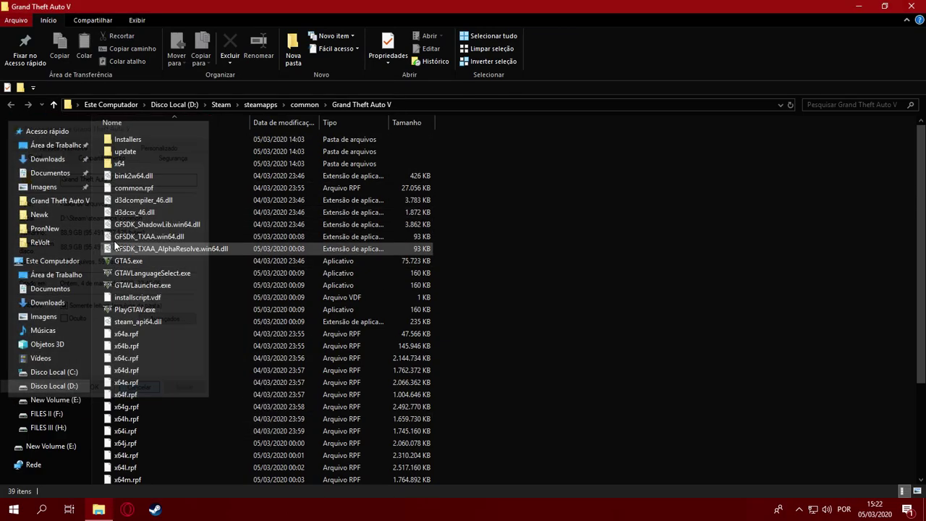
# Set GTA5.exe to always run as administrator.
pyautogui.rightClick(131, 258)
pyautogui.click(184, 492)
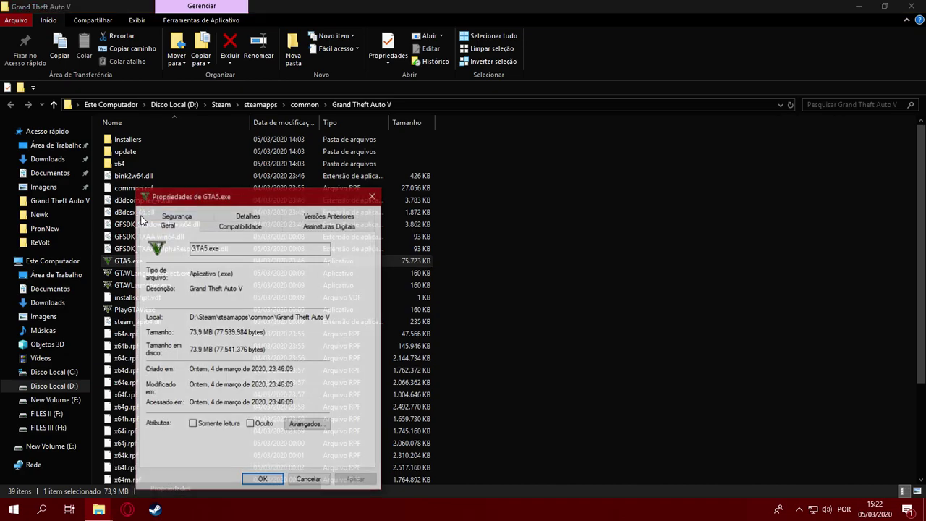
pyautogui.click(241, 225)
pyautogui.click(221, 410)
pyautogui.click(356, 480)
pyautogui.click(263, 479)
# Set GTAVLanguageSelect.exe to run as administrator.
pyautogui.rightClick(165, 276)
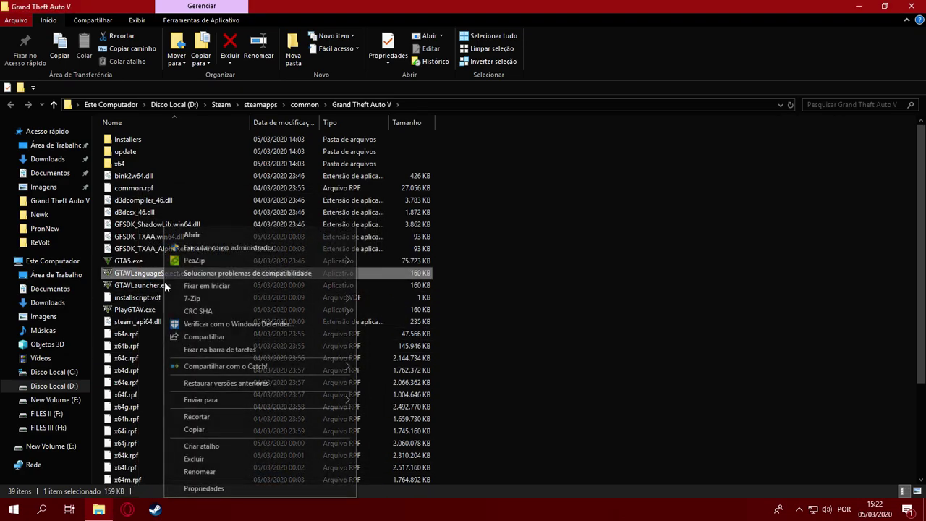
pyautogui.click(227, 491)
pyautogui.click(278, 226)
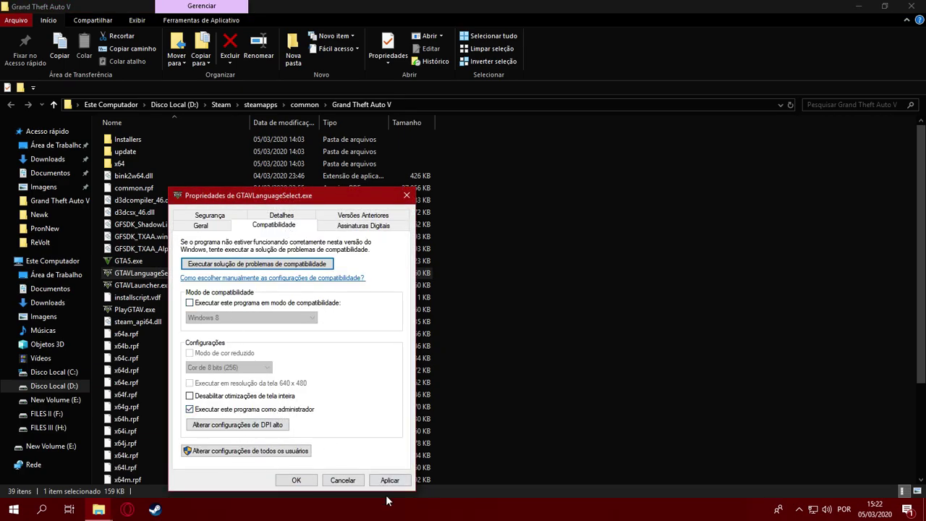
pyautogui.click(389, 479)
pyautogui.click(296, 480)
# Set GTAVLauncher.exe to run as administrator.
pyautogui.rightClick(159, 285)
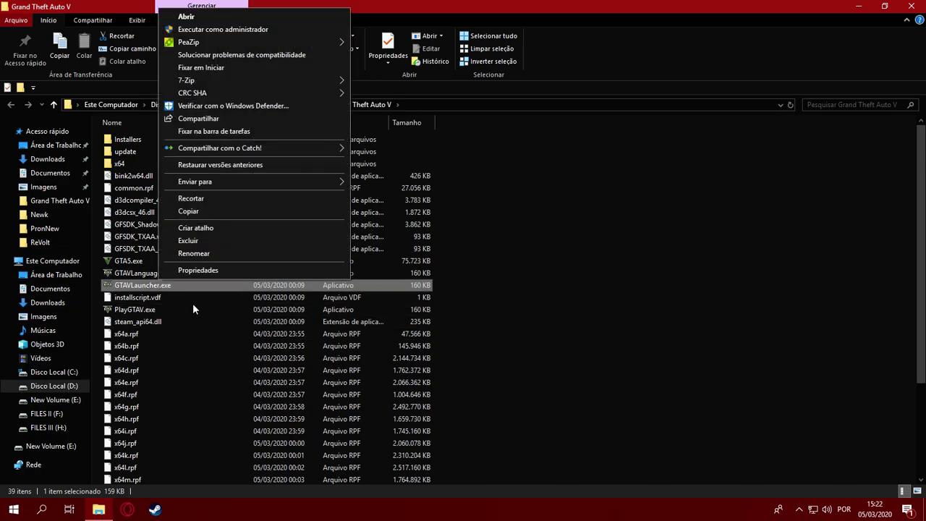
pyautogui.click(217, 267)
pyautogui.click(267, 225)
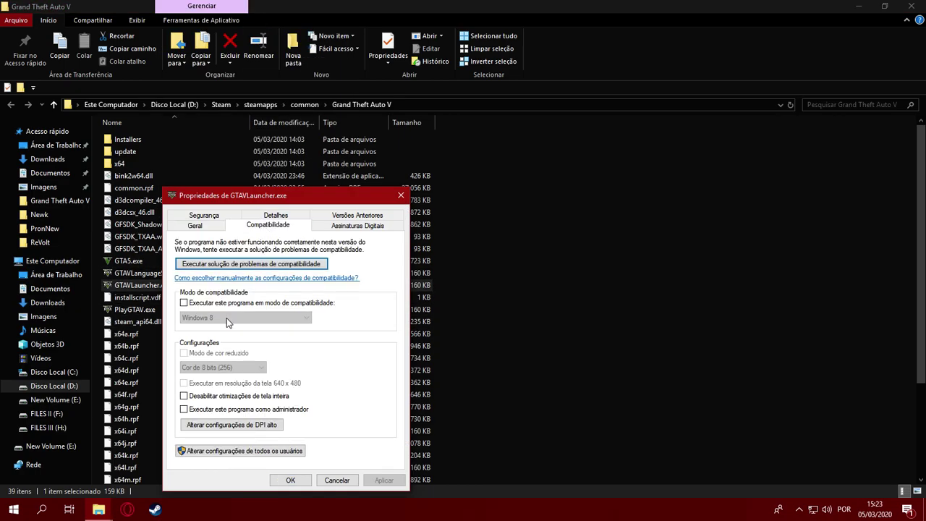
pyautogui.click(247, 411)
pyautogui.click(384, 479)
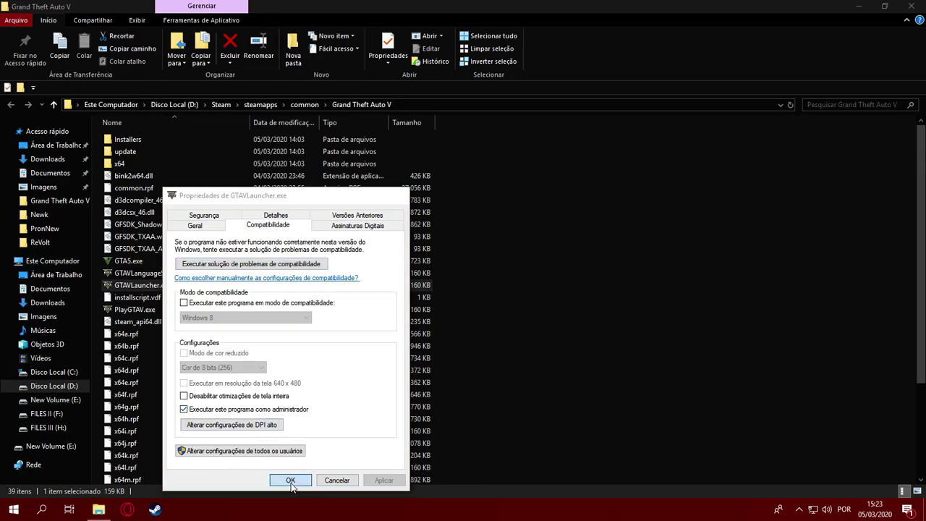
pyautogui.click(290, 479)
# Set PlayGTAV.exe to run as administrator and close its properties.
pyautogui.rightClick(152, 311)
pyautogui.click(187, 297)
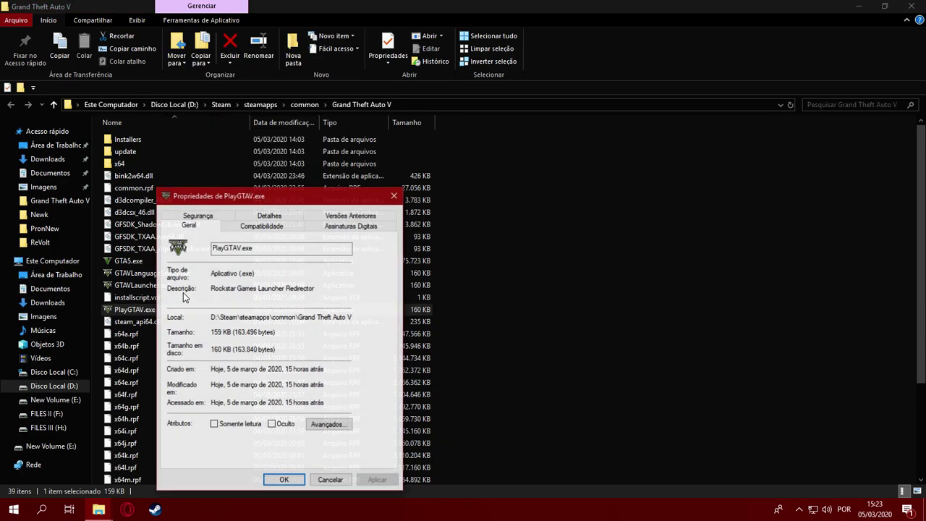
pyautogui.click(262, 225)
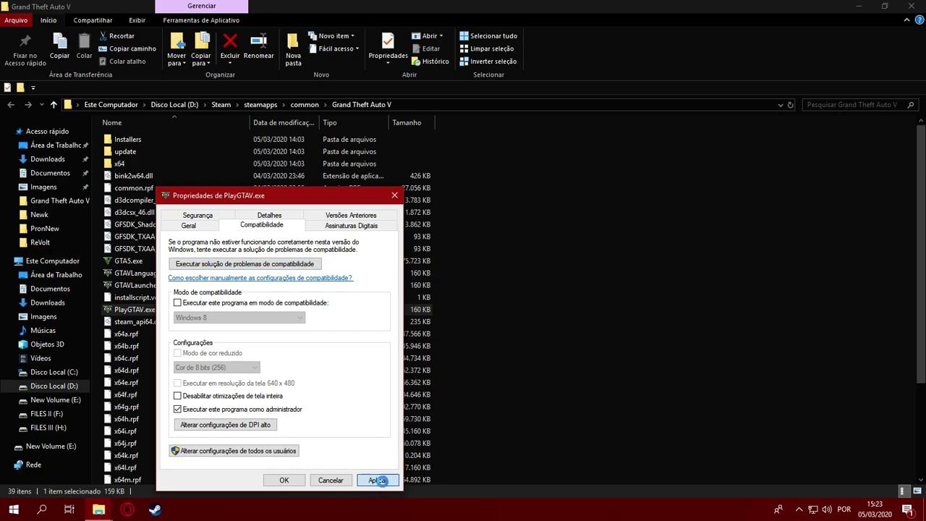
pyautogui.click(287, 480)
pyautogui.scroll(-4, 173, 337)
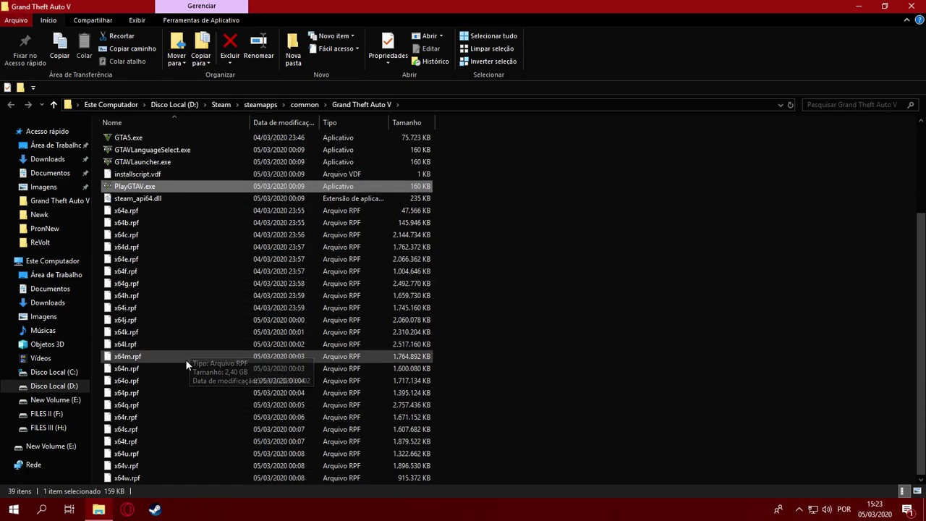
pyautogui.scroll(4, 209, 319)
# Minimize the game folder window and select the enbseries zip on the desktop.
pyautogui.click(858, 6)
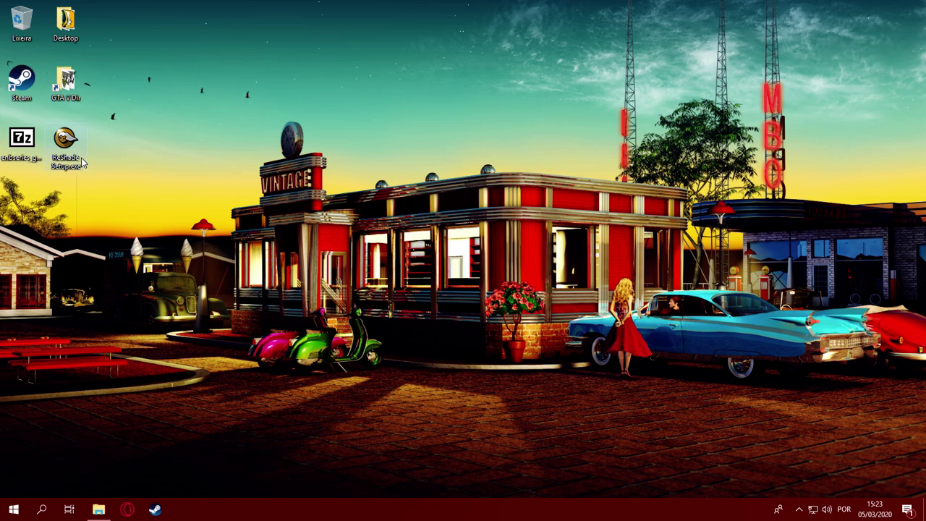
pyautogui.click(14, 154)
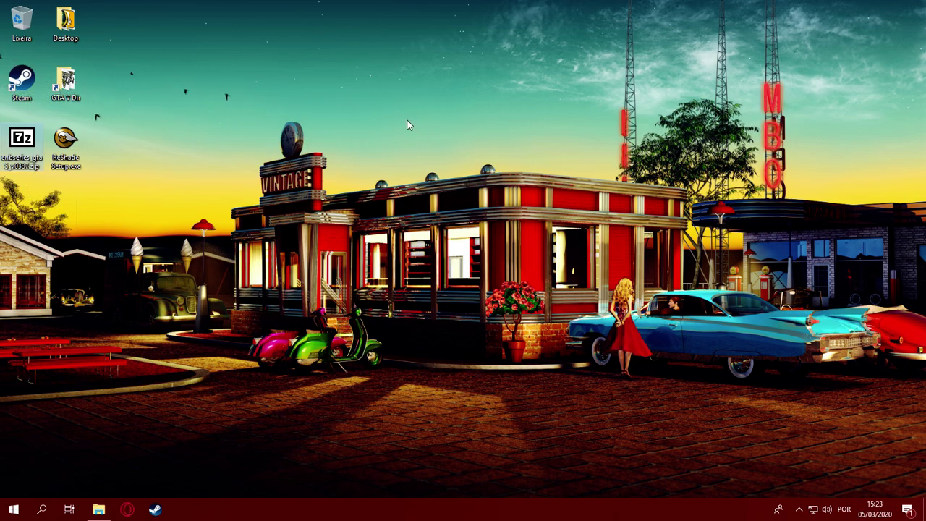
pyautogui.click(16, 164)
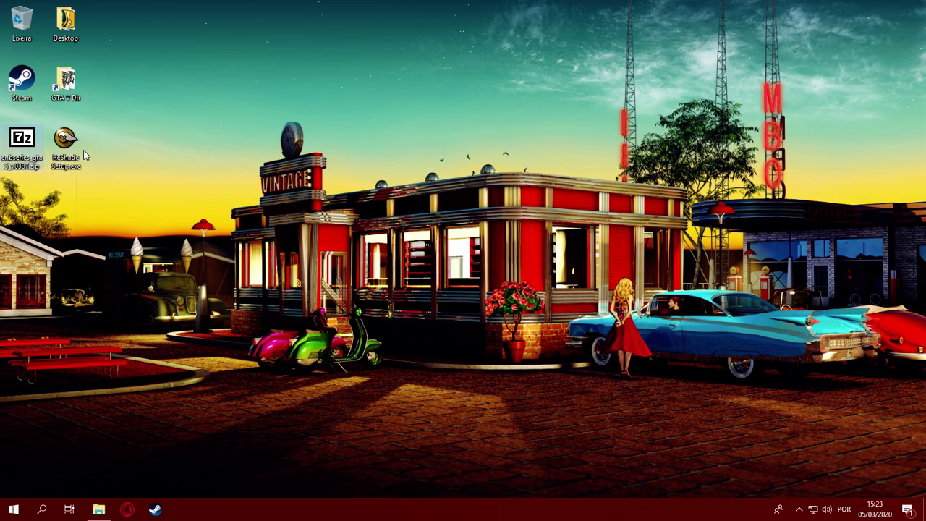
# Run ReShade Setup to extract the ReShade32 and ReShade64 dll and json files.
pyautogui.doubleClick(66, 162)
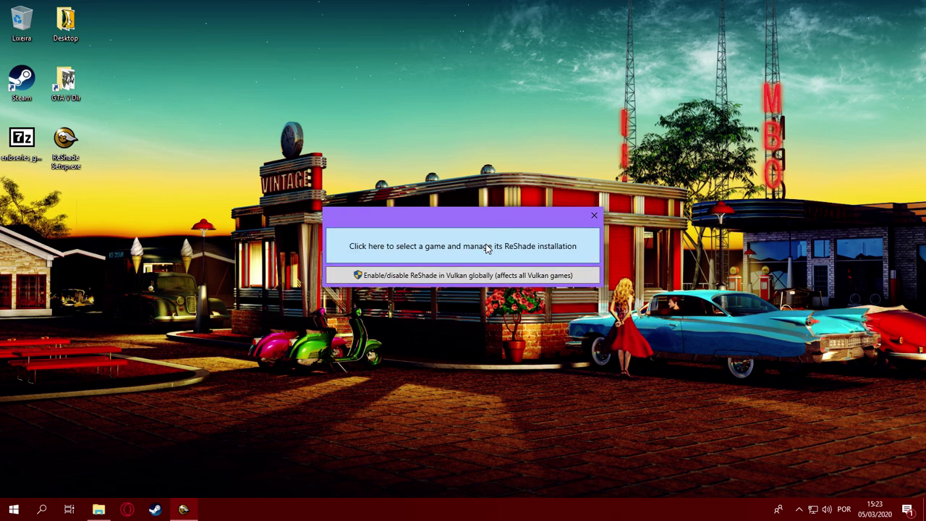
pyautogui.hotkey('alt', 'F4')
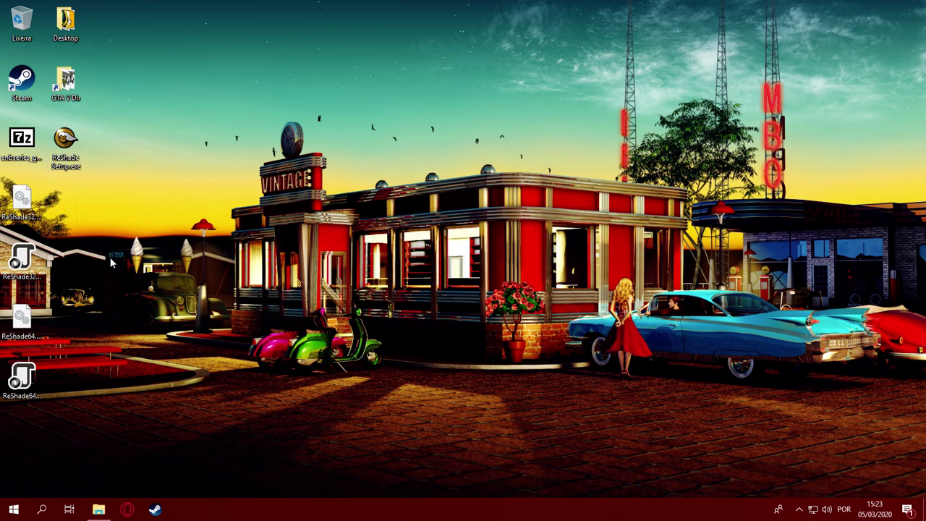
# Multi-select ReShade32.dll, ReShade32.json and ReShade64.json on the desktop.
pyautogui.click(22, 264)
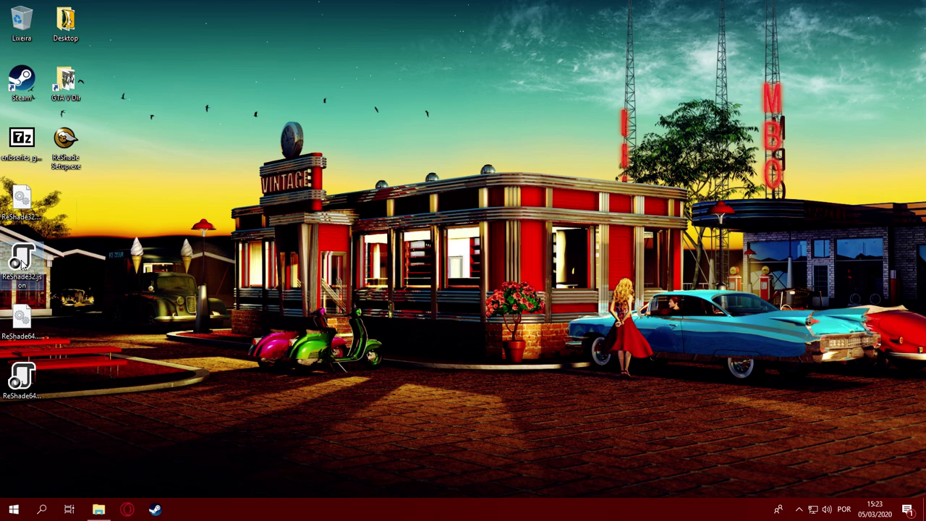
pyautogui.click(22, 320)
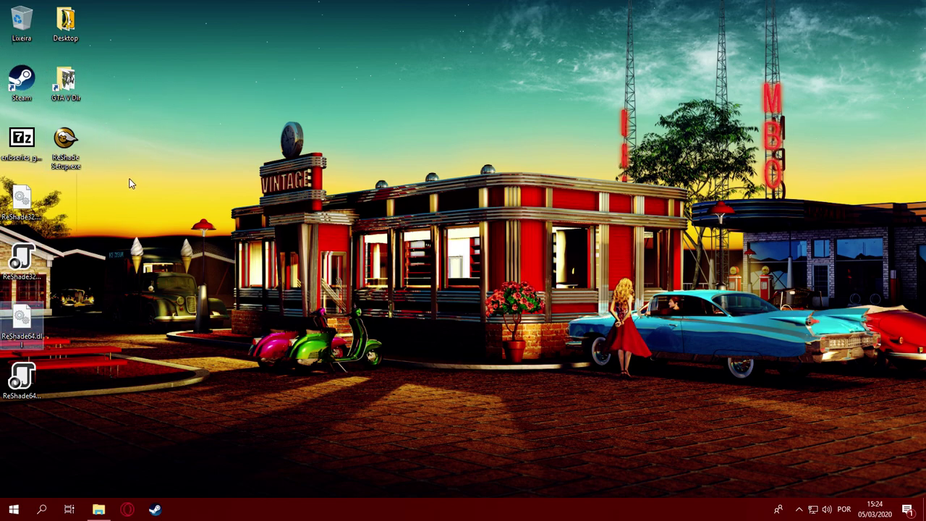
pyautogui.click(21, 196)
pyautogui.click(22, 259)
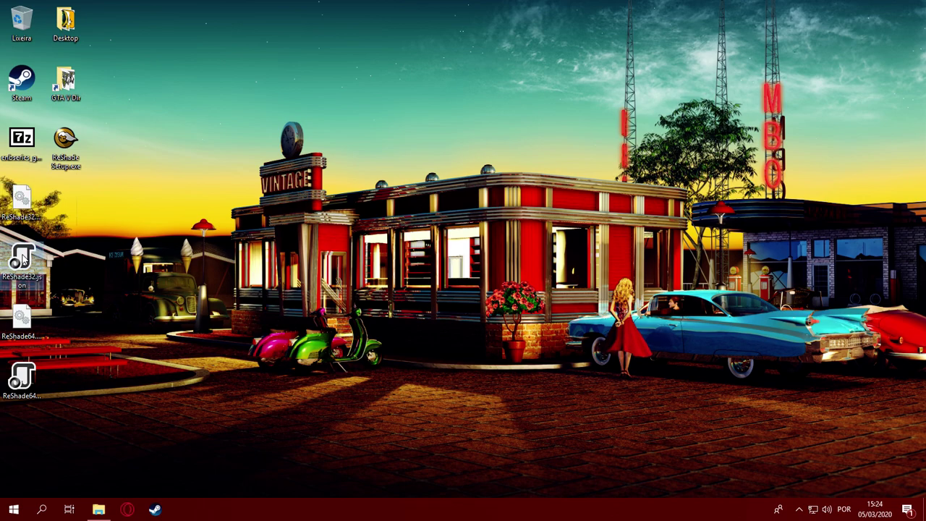
pyautogui.click(22, 320)
pyautogui.click(22, 377)
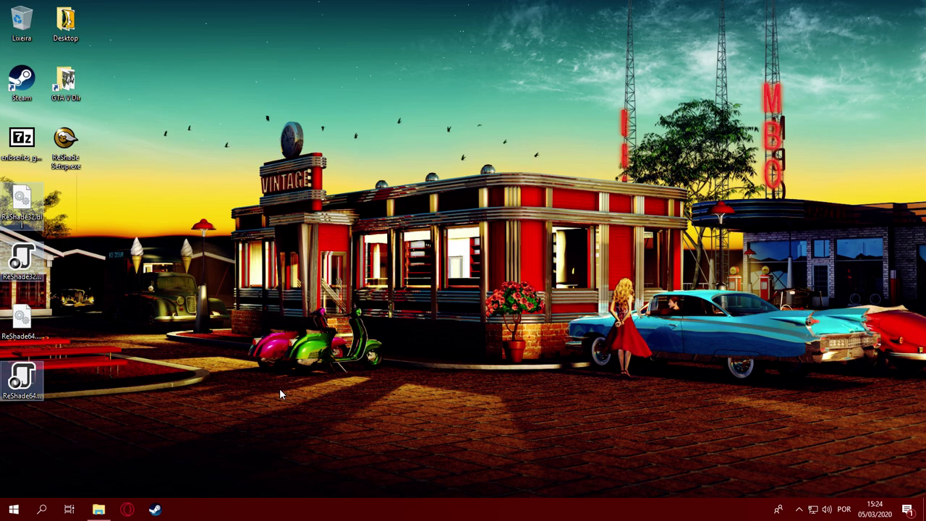
# Permanently delete the three selected ReShade files and rename ReShade64.dll to dxgi.dll.
pyautogui.hotkey('shift', 'Delete')
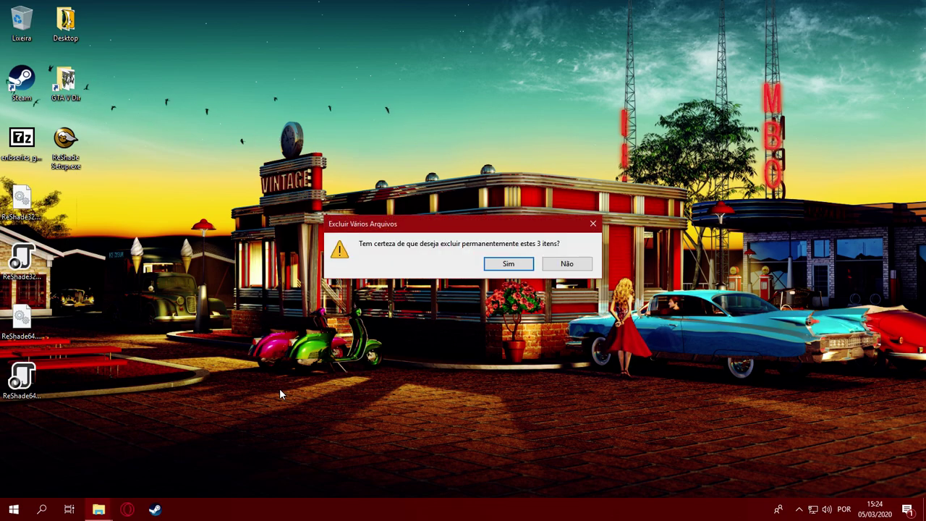
pyautogui.press('Return')
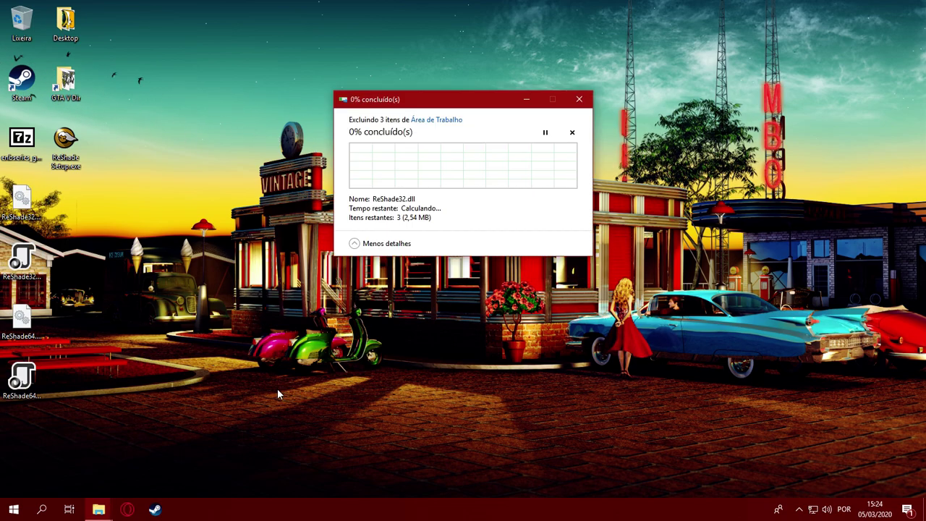
pyautogui.click(19, 322)
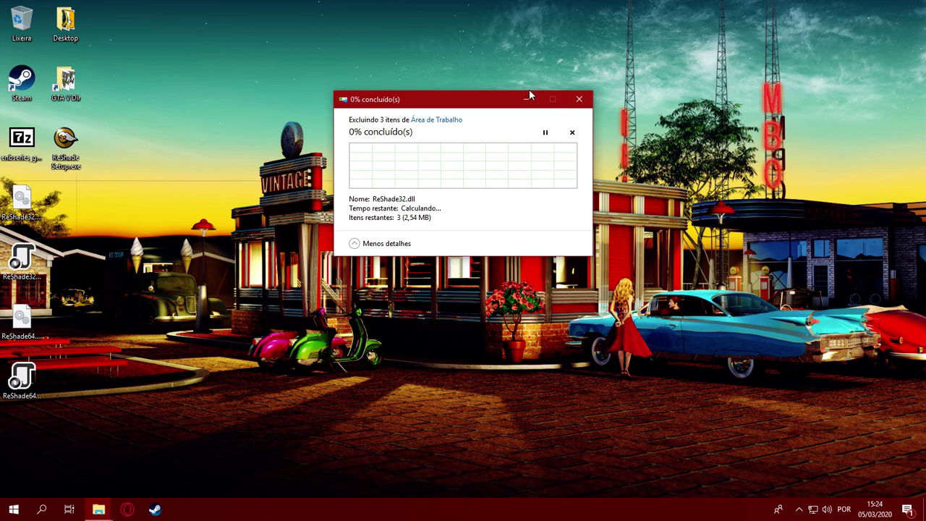
pyautogui.moveTo(29, 312); pyautogui.dragTo(43, 204)
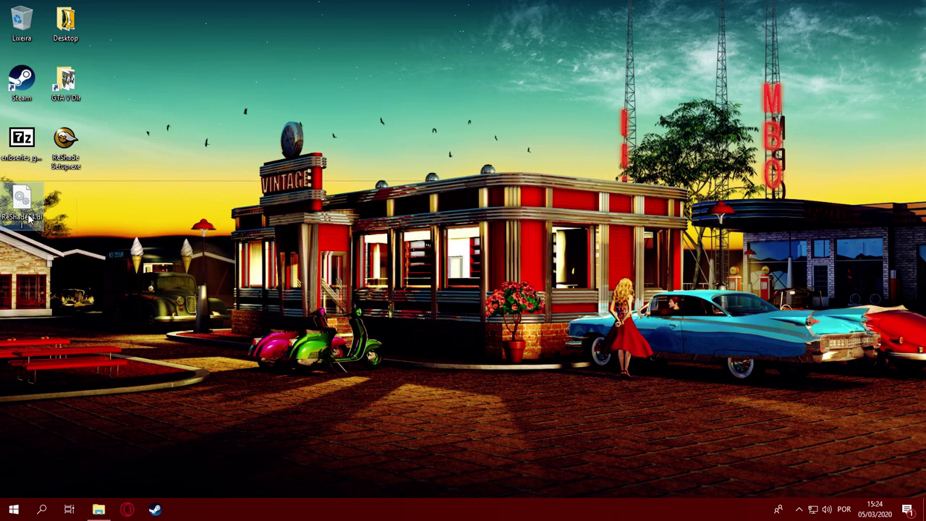
pyautogui.press('F2')
pyautogui.write('dxgi')
pyautogui.press('Return')
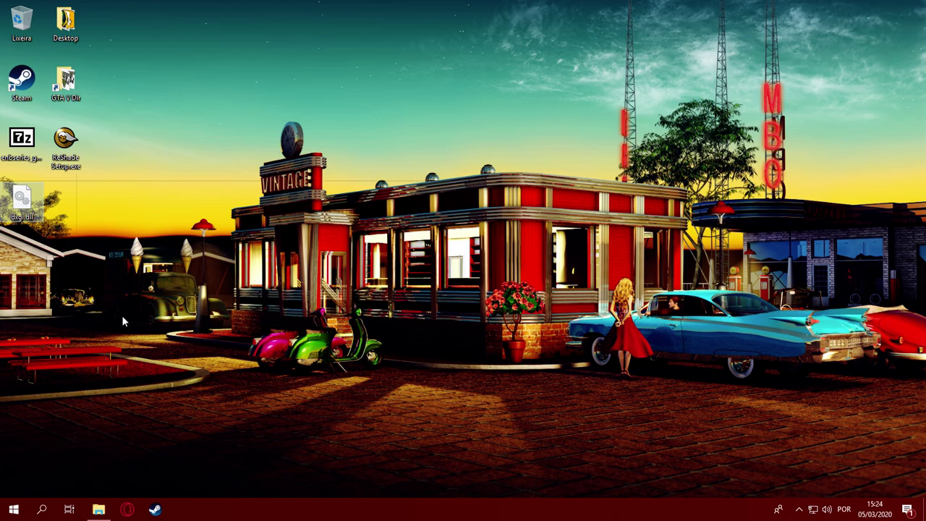
# Paste dxgi.dll into the Grand Theft Auto V folder and minimize the window.
pyautogui.click(98, 509)
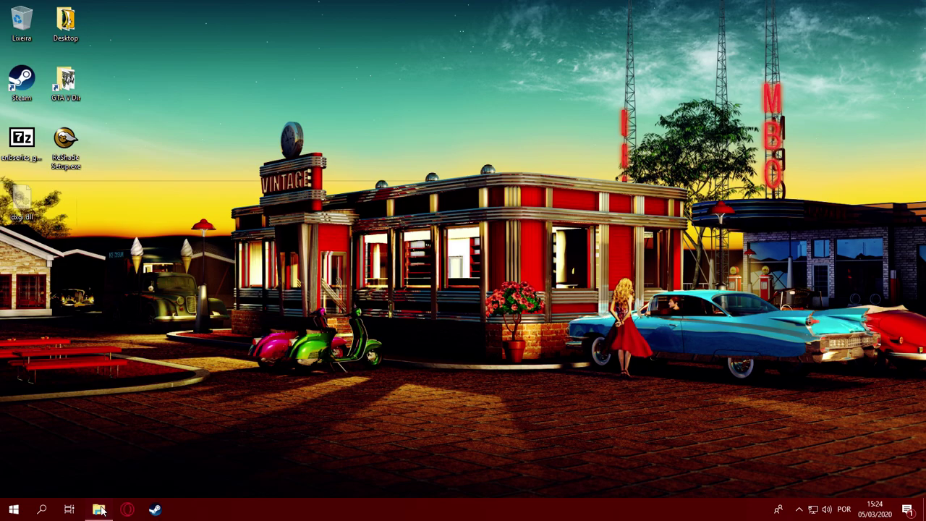
pyautogui.click(630, 364)
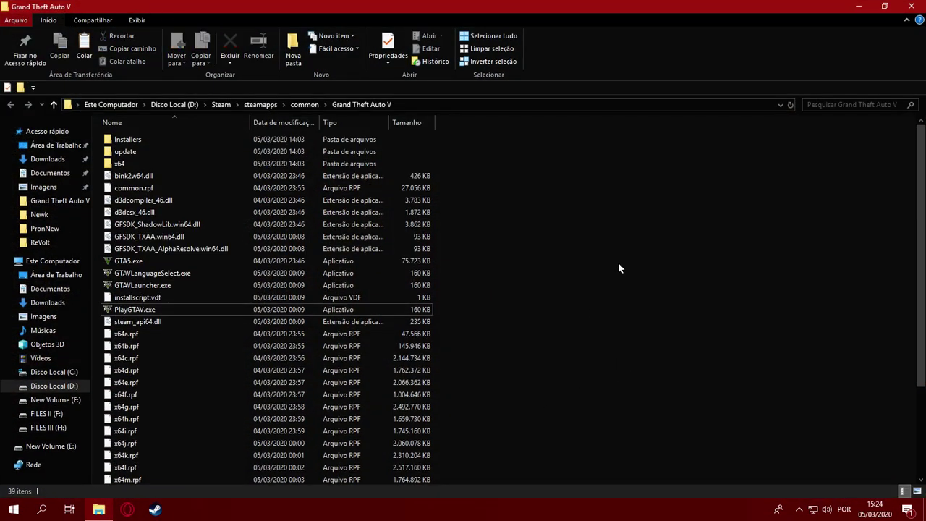
pyautogui.click(722, 107)
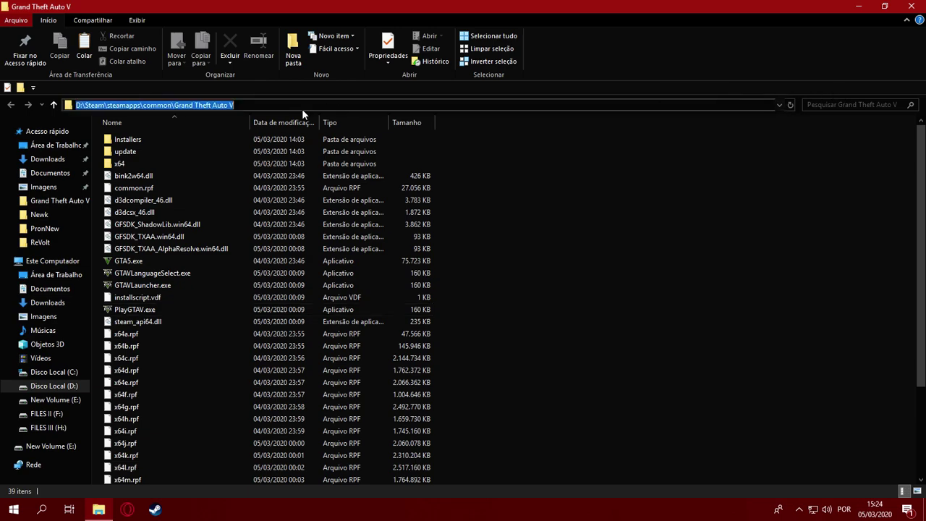
pyautogui.moveTo(267, 102); pyautogui.dragTo(74, 105)
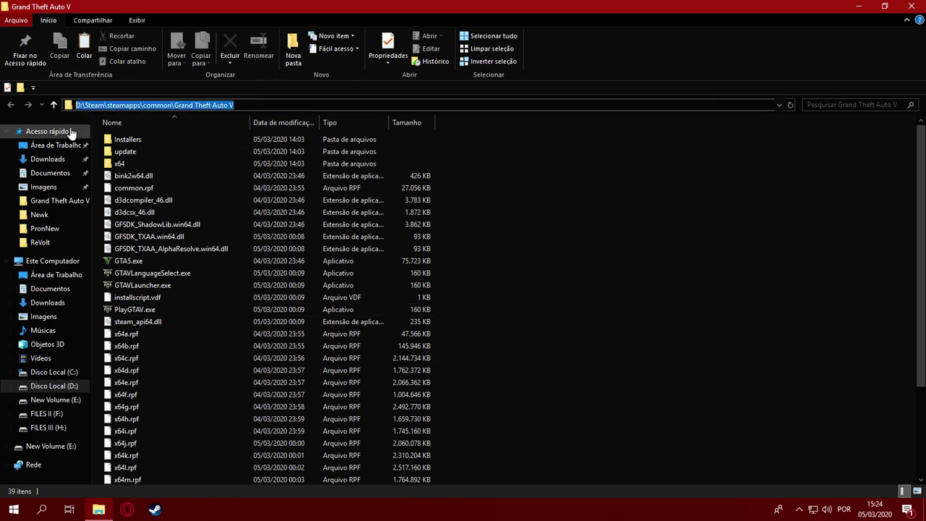
pyautogui.click(243, 105)
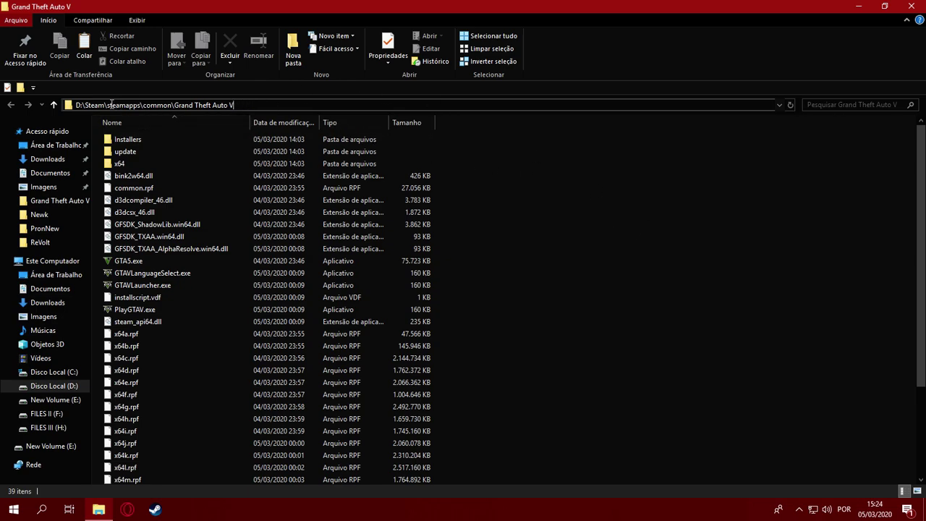
pyautogui.click(539, 269)
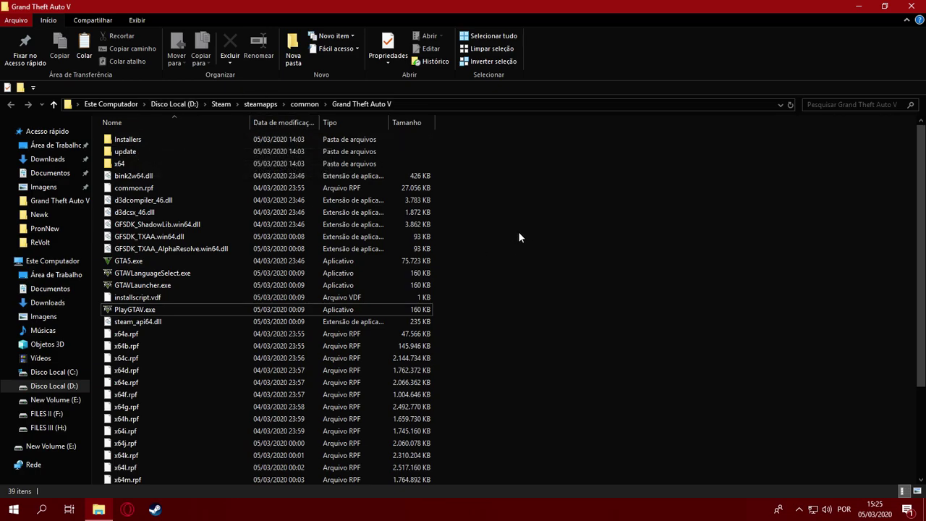
pyautogui.hotkey('ctrl', 'v')
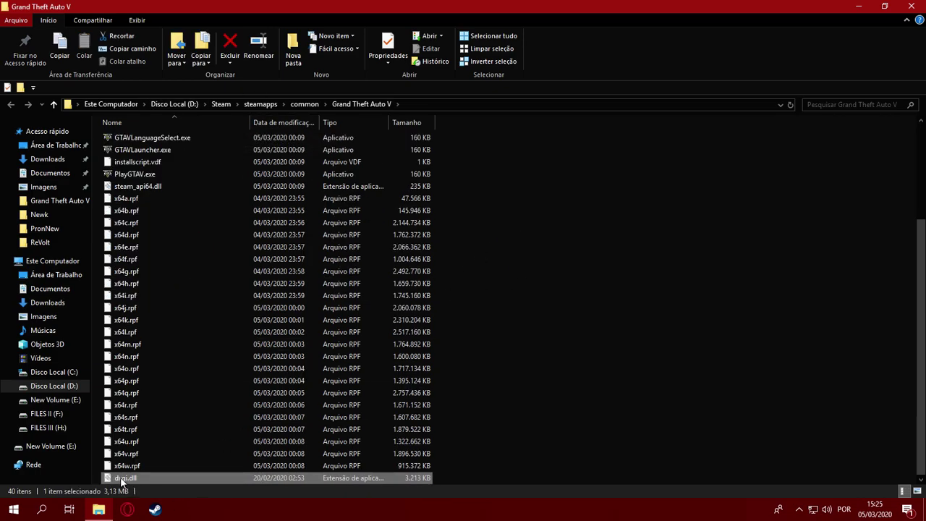
pyautogui.click(858, 6)
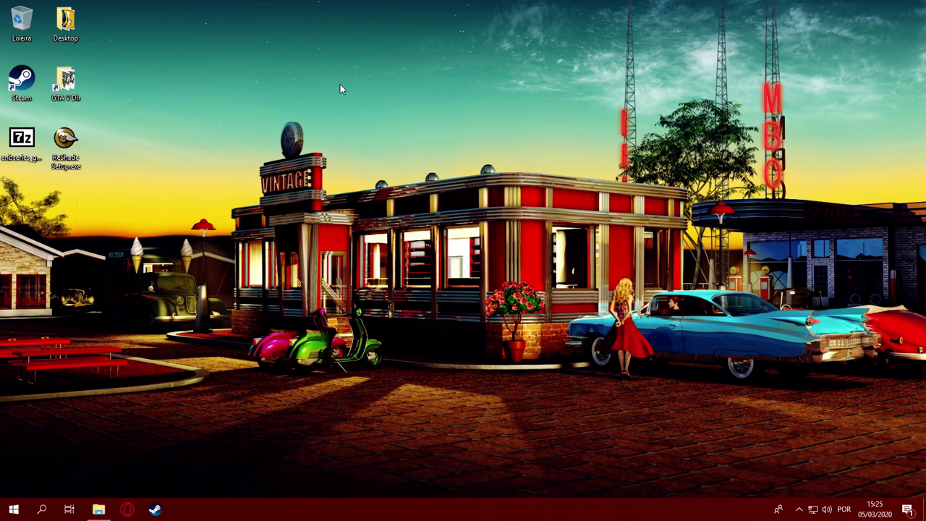
# Copy all 13 WrapperVersion items from the enbseries zip into the Grand Theft Auto V folder.
pyautogui.doubleClick(20, 141)
pyautogui.doubleClick(455, 138)
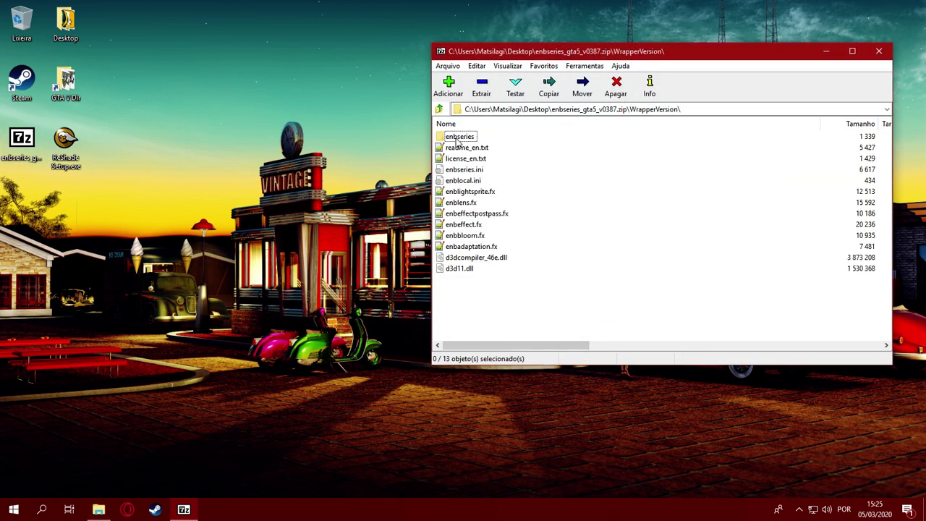
pyautogui.click(465, 149)
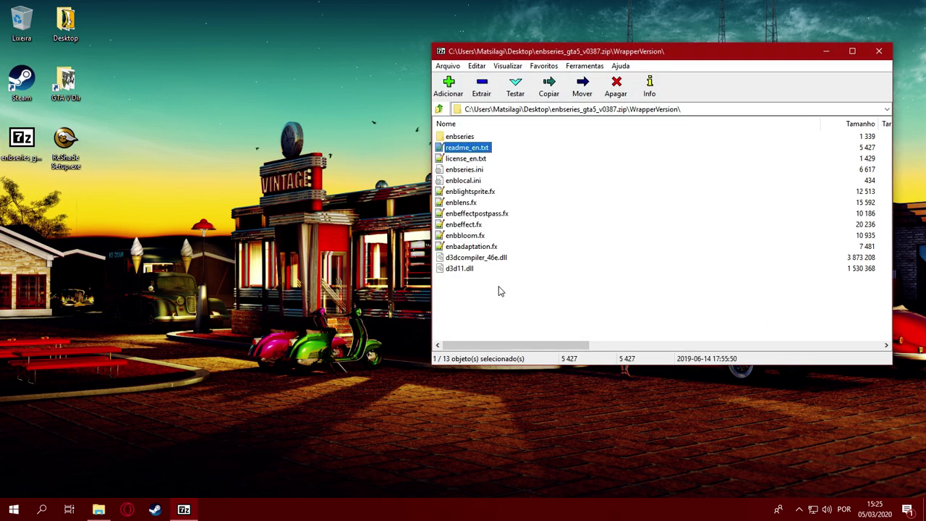
pyautogui.hotkey('ctrl', 'a')
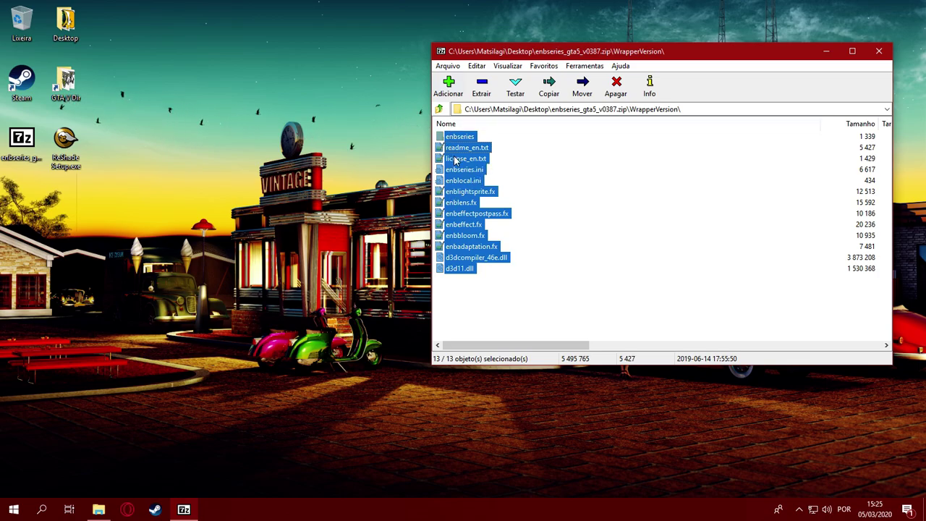
pyautogui.moveTo(98, 509)
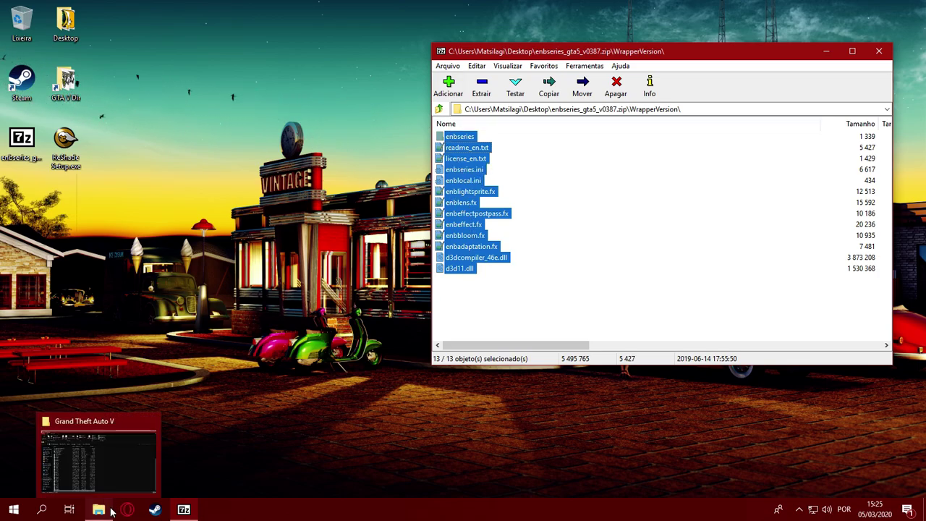
pyautogui.click(98, 454)
pyautogui.click(502, 439)
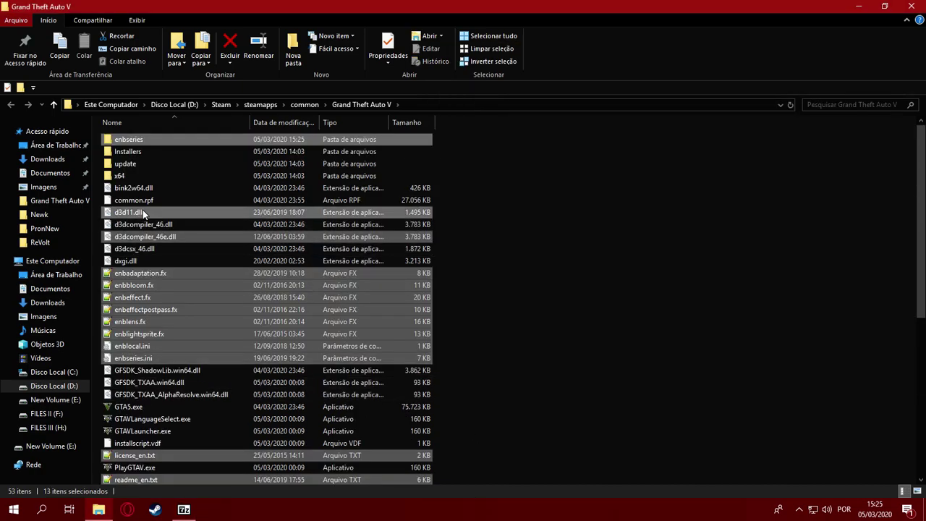
pyautogui.click(638, 345)
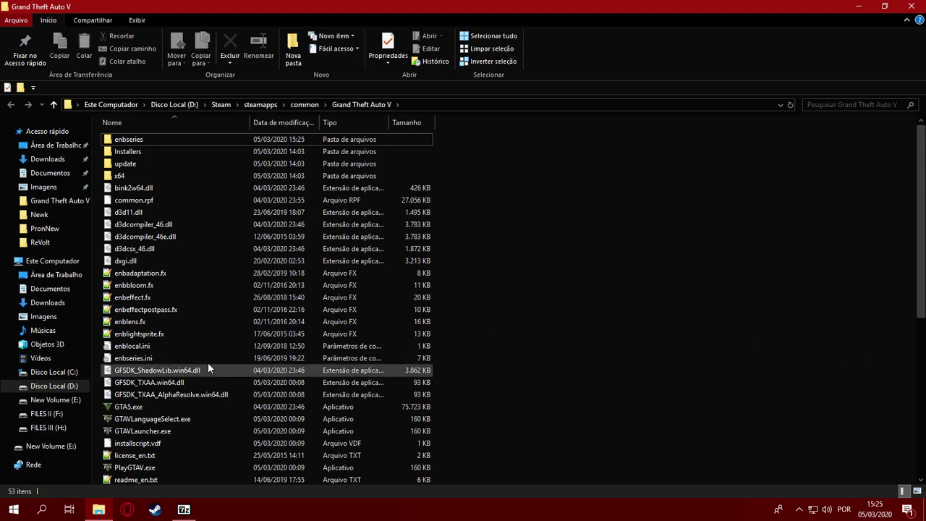
# Open enblocal.ini and change InitProxyFunctions from true to false under [PROXY].
pyautogui.doubleClick(135, 347)
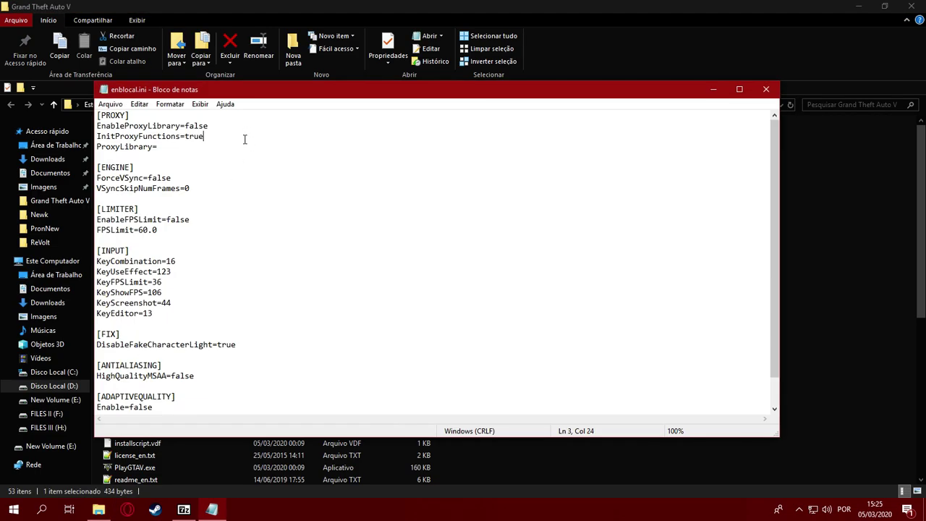
pyautogui.moveTo(98, 116); pyautogui.dragTo(205, 155)
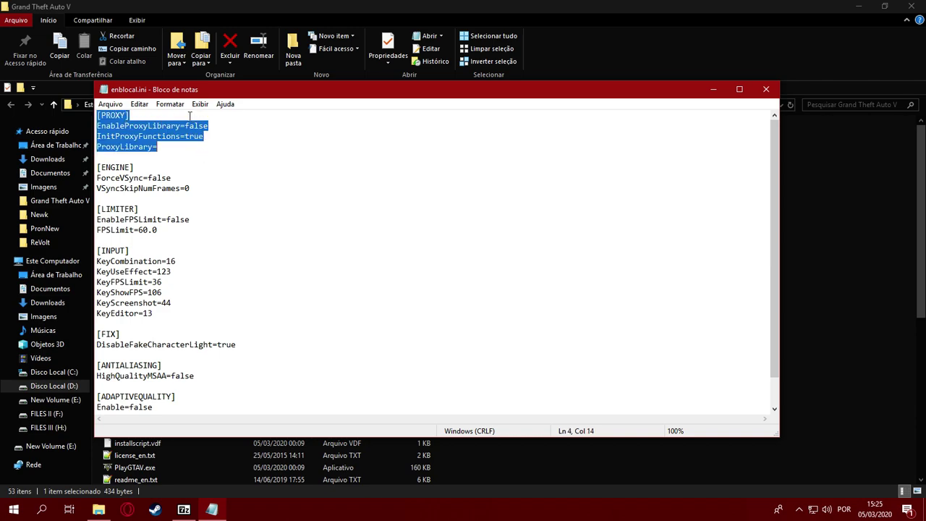
pyautogui.click(218, 127)
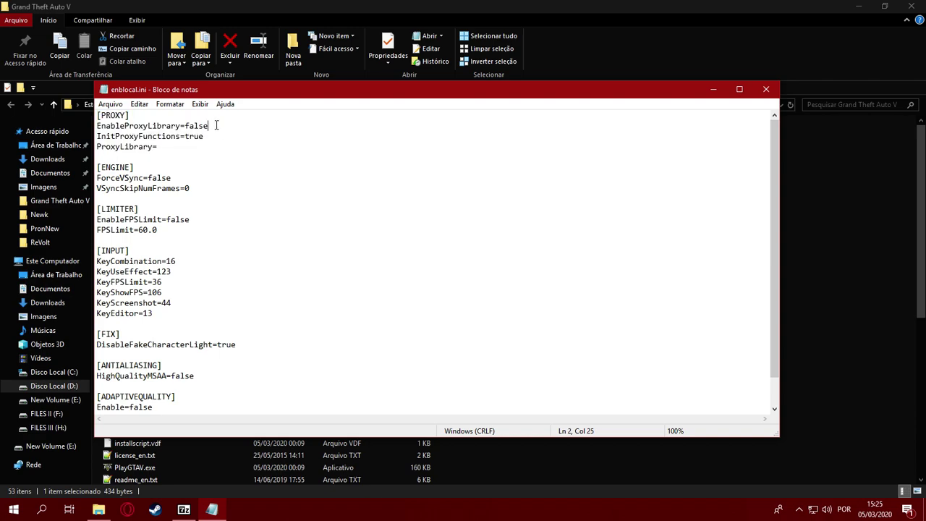
pyautogui.moveTo(211, 126); pyautogui.dragTo(87, 129)
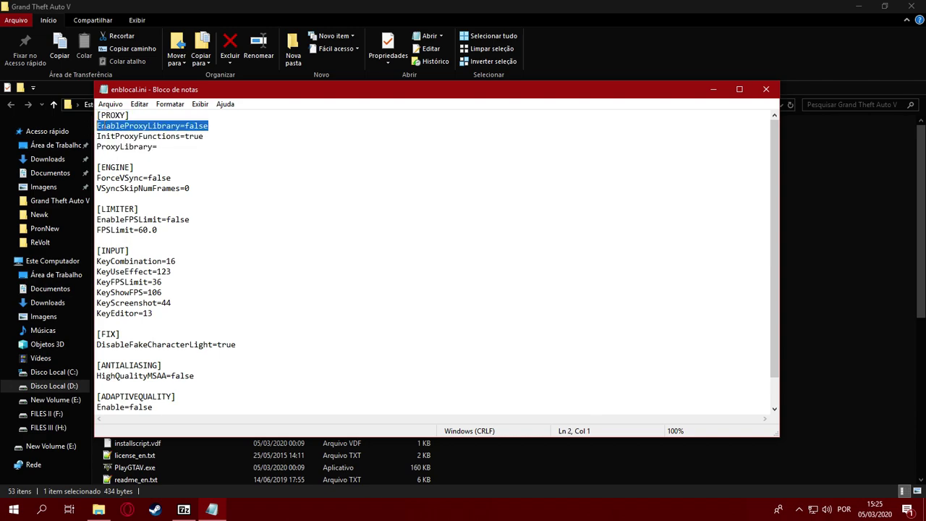
pyautogui.click(188, 126)
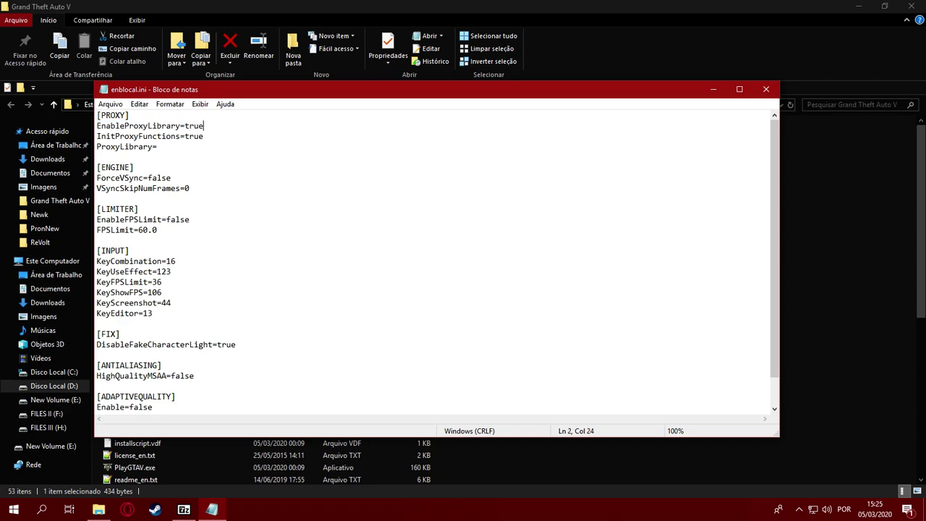
pyautogui.moveTo(209, 138); pyautogui.dragTo(78, 138)
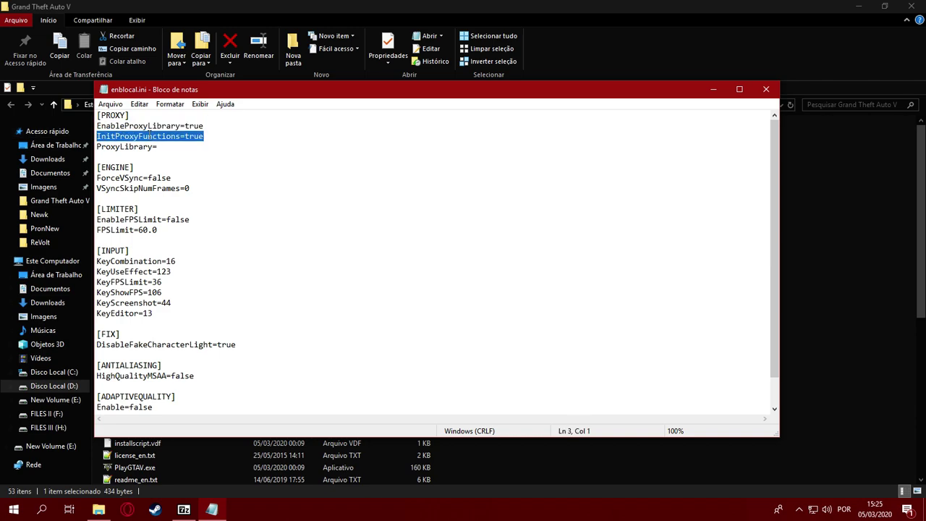
pyautogui.click(238, 142)
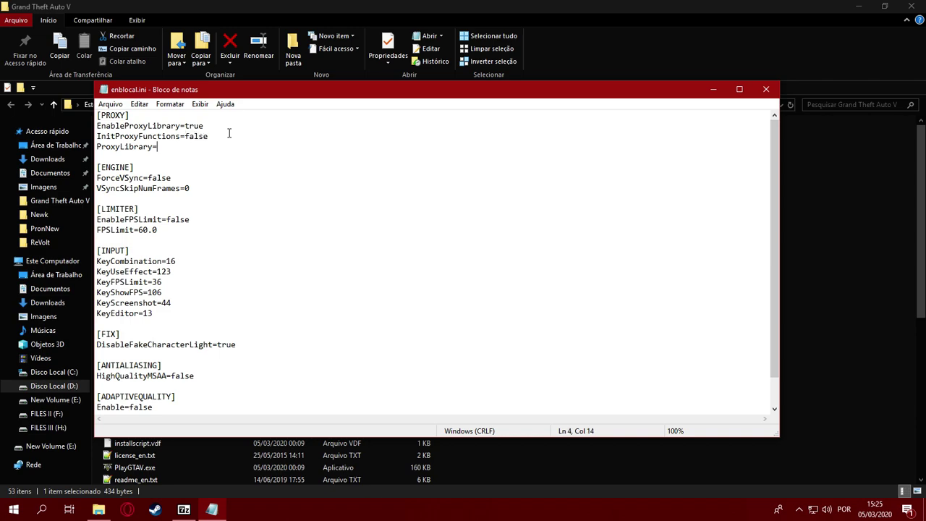
pyautogui.moveTo(162, 146); pyautogui.dragTo(86, 147)
pyautogui.click(154, 150)
# Set ProxyLibrary=d3d11.dll, then save and close enblocal.ini.
pyautogui.moveTo(205, 147); pyautogui.dragTo(86, 142)
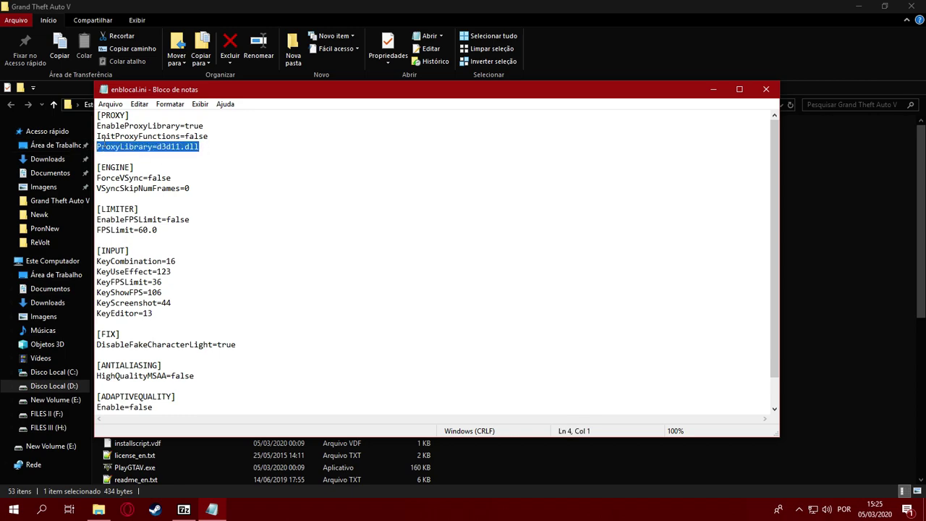
pyautogui.click(204, 147)
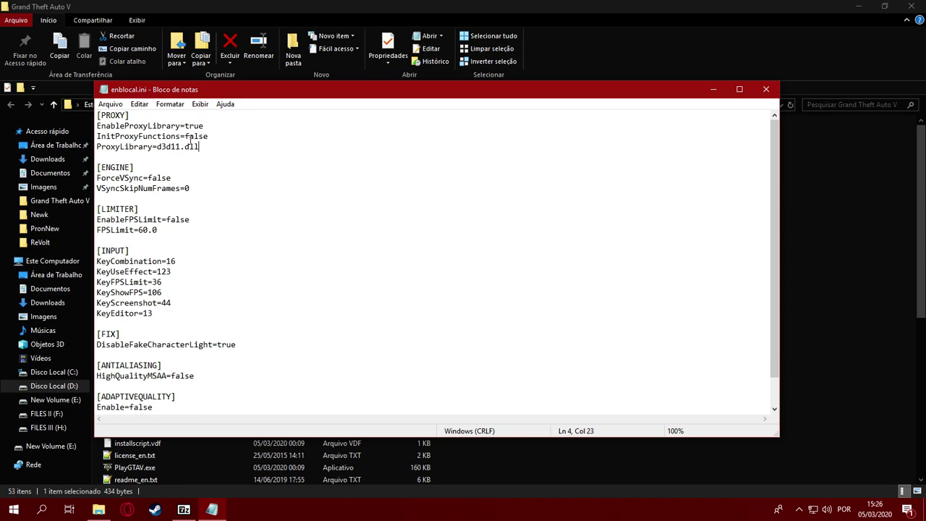
pyautogui.click(158, 146)
pyautogui.click(110, 103)
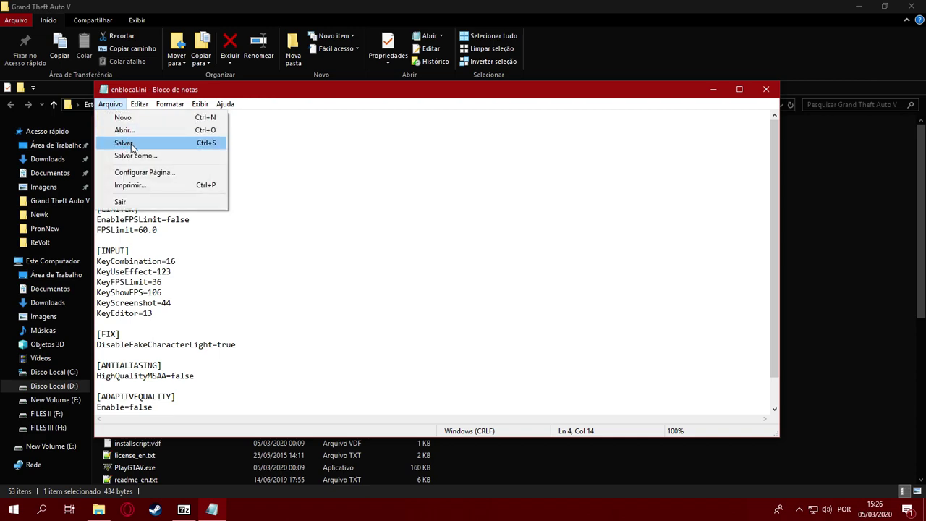
pyautogui.click(133, 148)
pyautogui.click(206, 146)
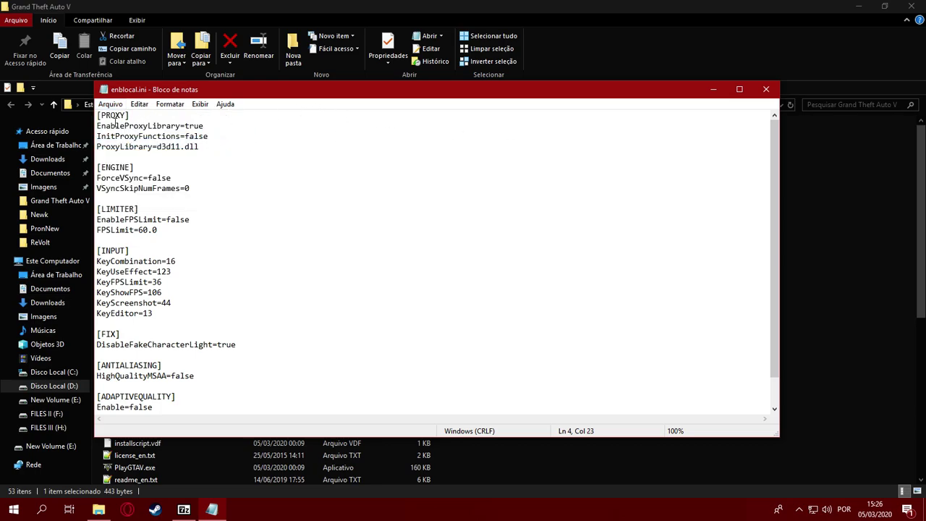
pyautogui.click(765, 89)
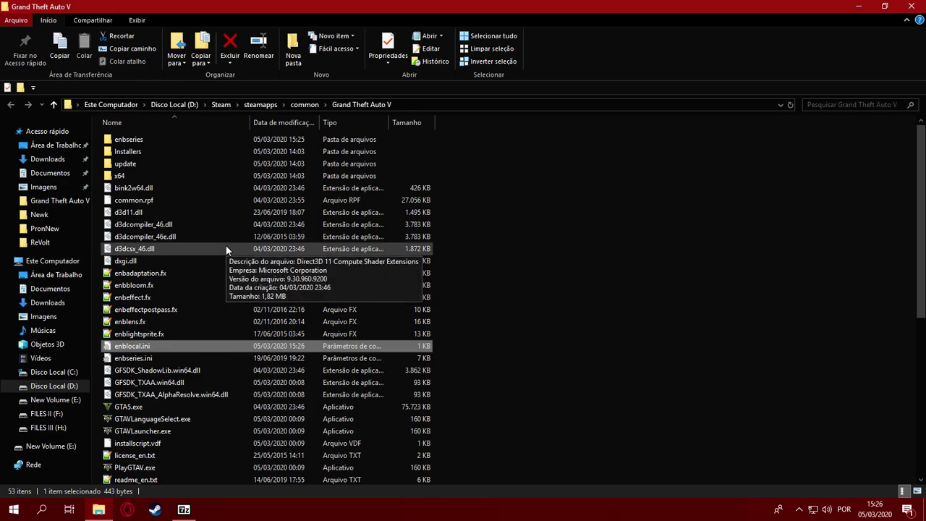
# Close the Grand Theft Auto V folder and the ENBSeries archive windows.
pyautogui.hotkey('alt', 'Tab')
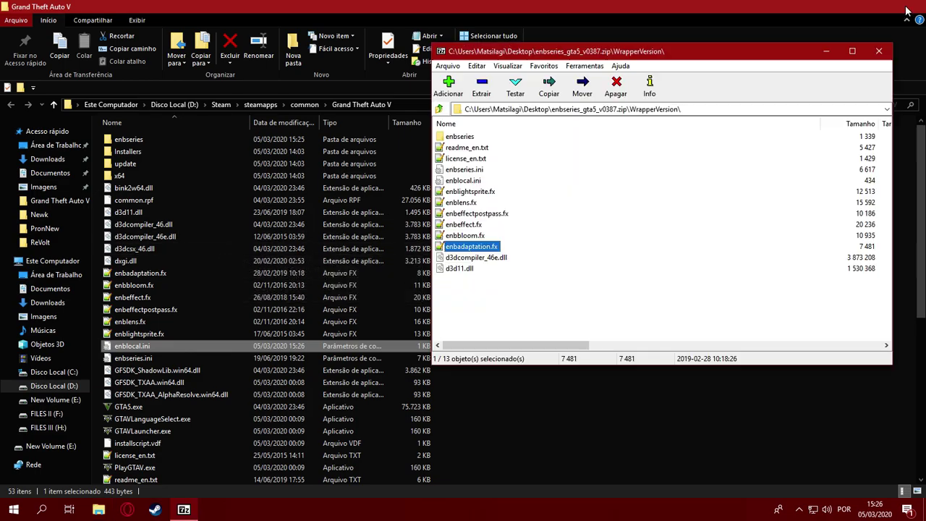
pyautogui.click(906, 9)
pyautogui.click(879, 50)
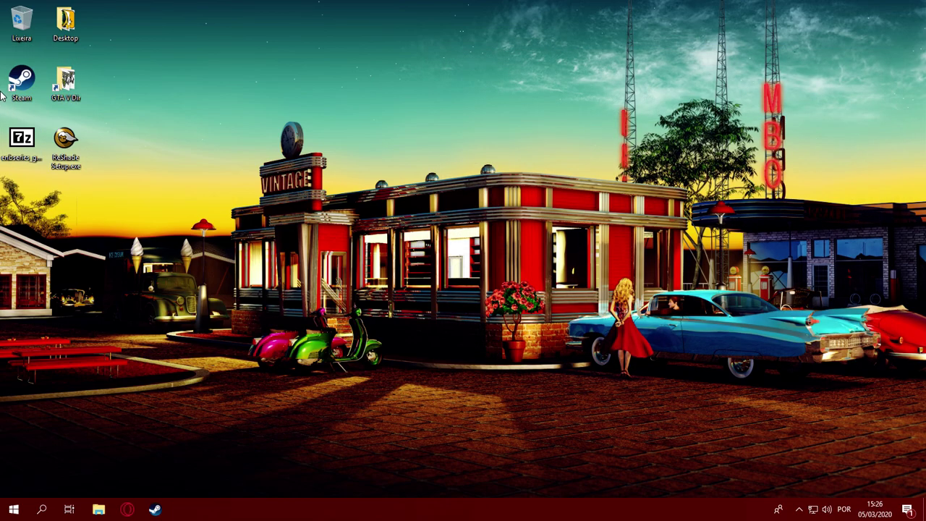
# Set the Steam shortcut to run as administrator and launch Steam.
pyautogui.rightClick(23, 85)
pyautogui.click(62, 350)
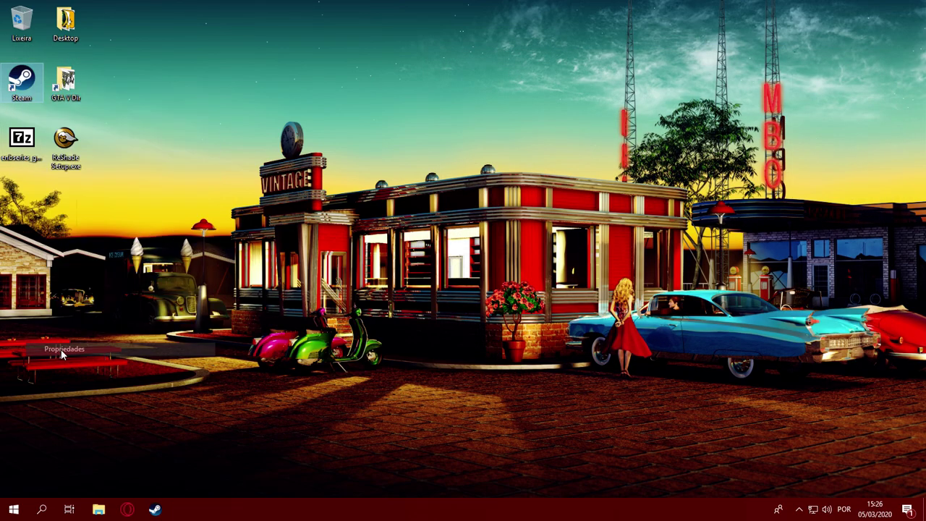
pyautogui.click(102, 116)
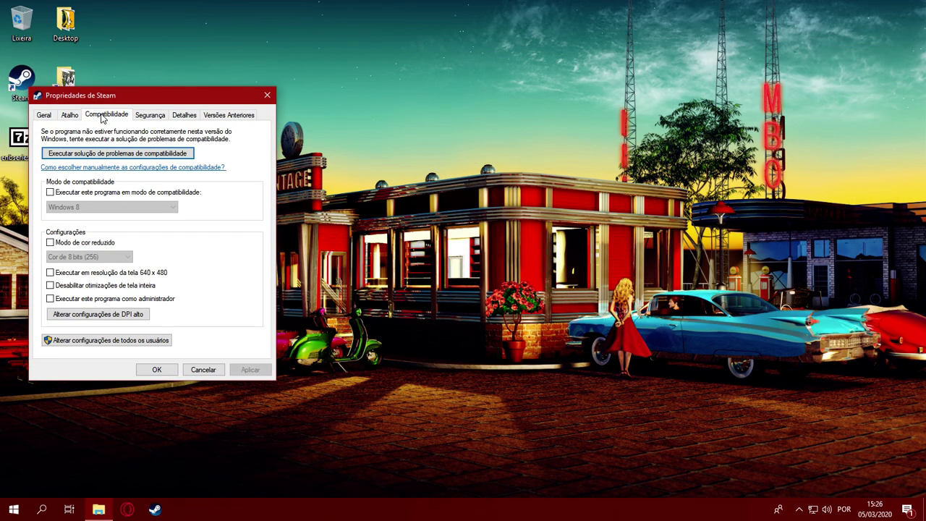
pyautogui.click(50, 298)
pyautogui.click(250, 370)
pyautogui.click(153, 371)
pyautogui.doubleClick(28, 87)
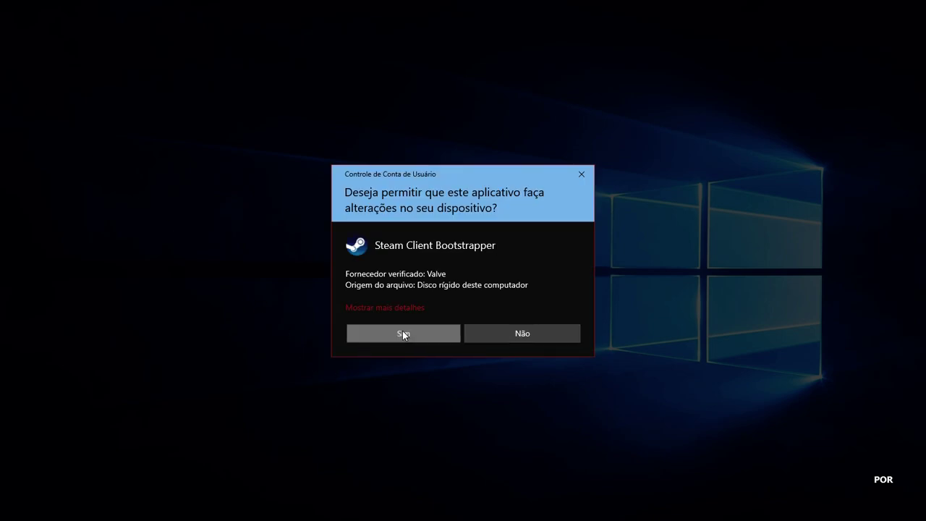
# Allow Steam through UAC, silence its compatibility warning permanently, and select Grand Theft Auto V from Recent Games.
pyautogui.click(403, 333)
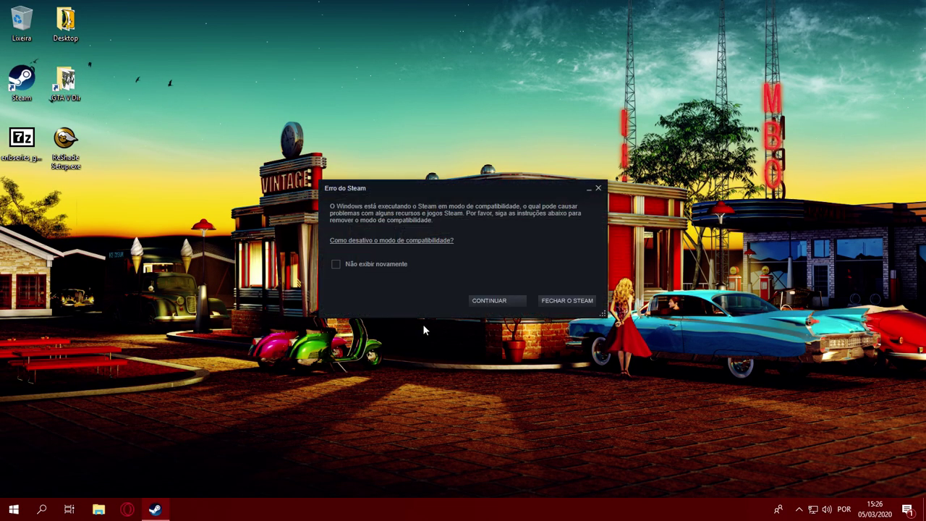
pyautogui.click(336, 263)
pyautogui.click(489, 300)
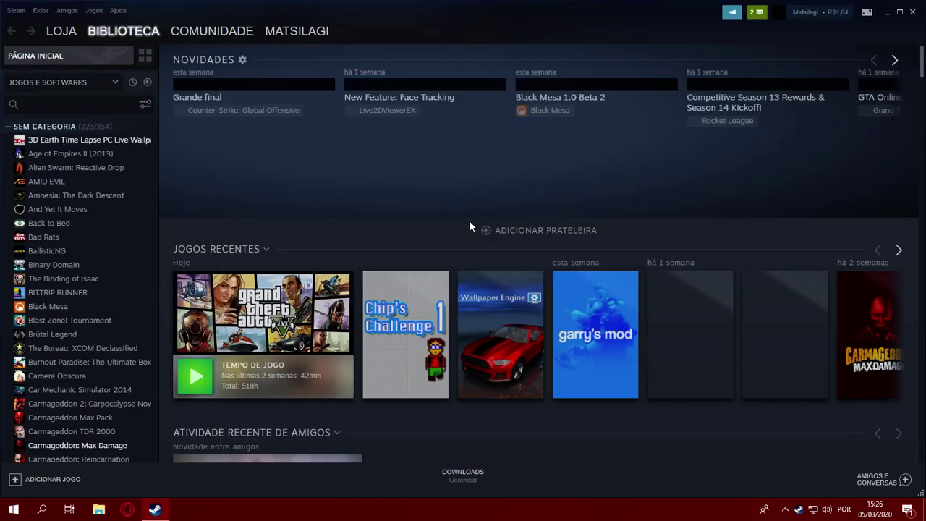
pyautogui.click(198, 385)
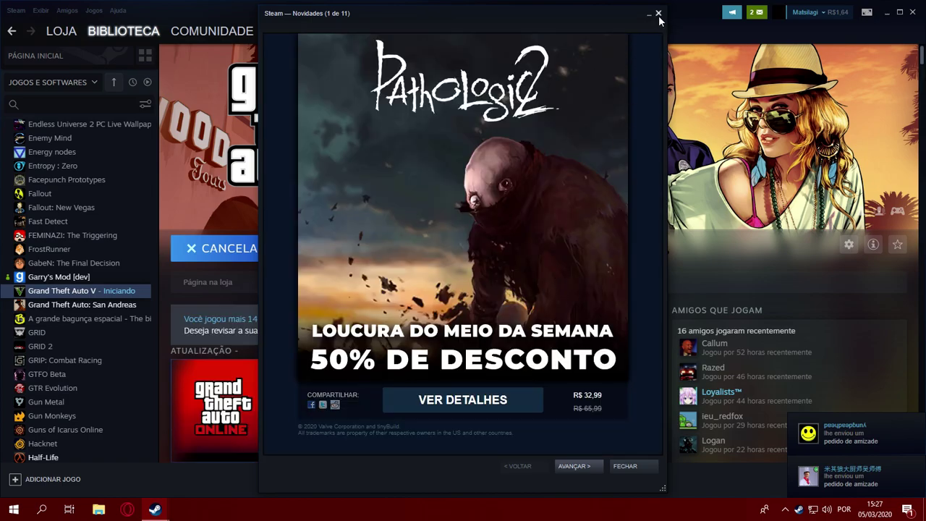
# Dismiss the Steam news popup and launch Grand Theft Auto V in story mode.
pyautogui.click(658, 14)
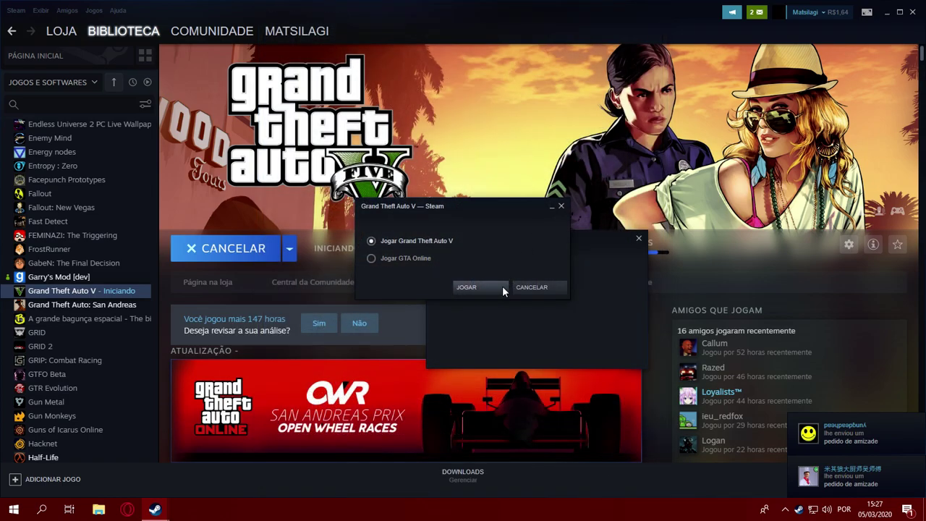
pyautogui.click(466, 287)
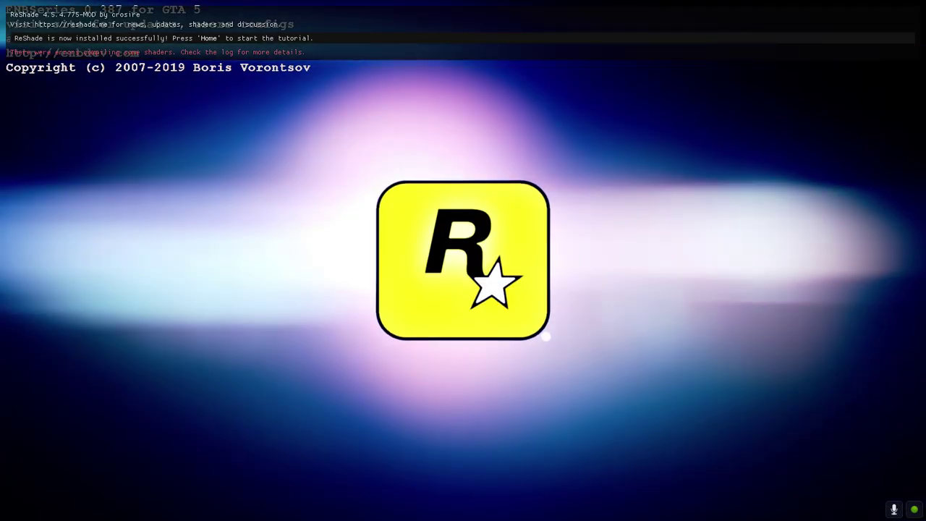
# Bring up the ReShade overlay with Home, complete the first-run tutorial, and view the Settings page.
pyautogui.press('Home')
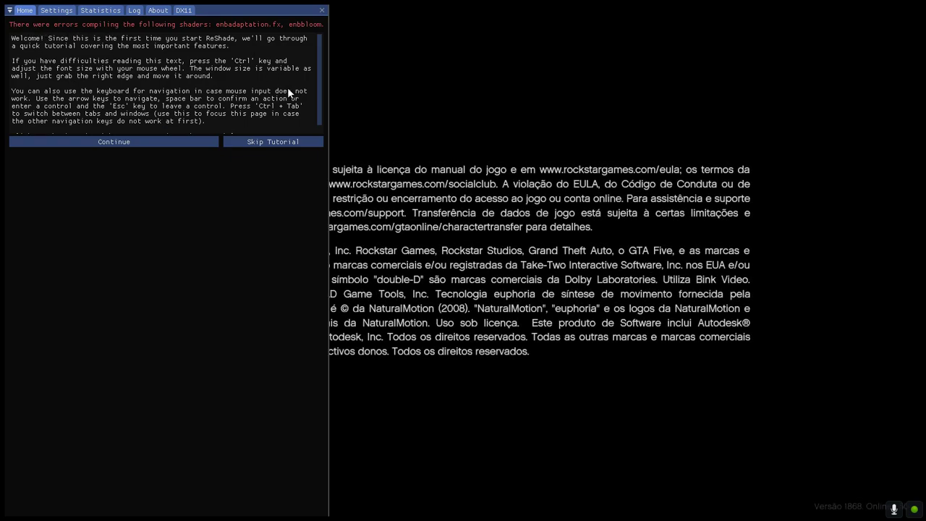
pyautogui.click(175, 141)
pyautogui.click(175, 155)
pyautogui.click(204, 449)
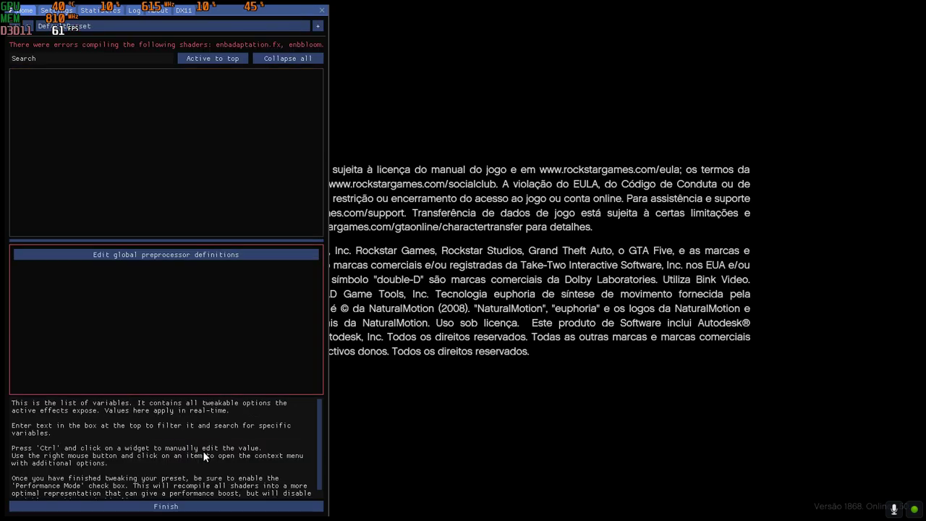
pyautogui.click(180, 506)
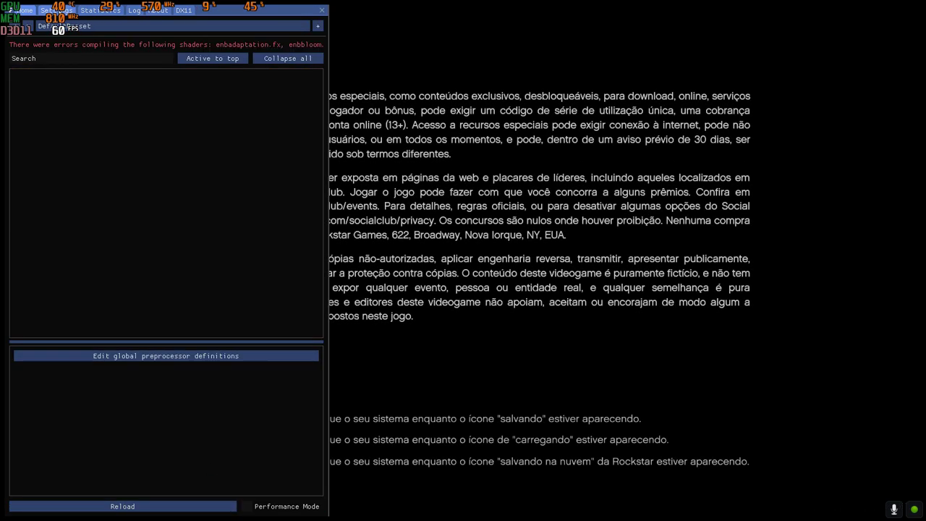
pyautogui.click(58, 10)
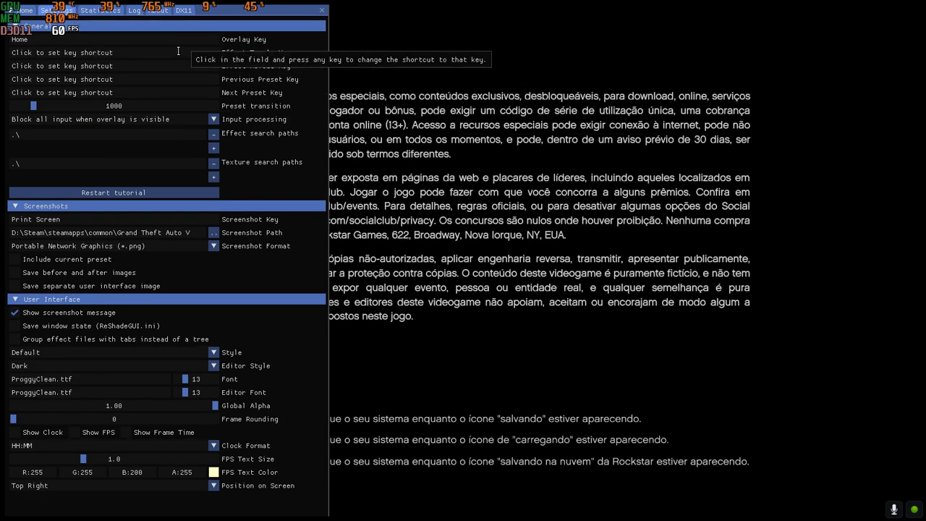